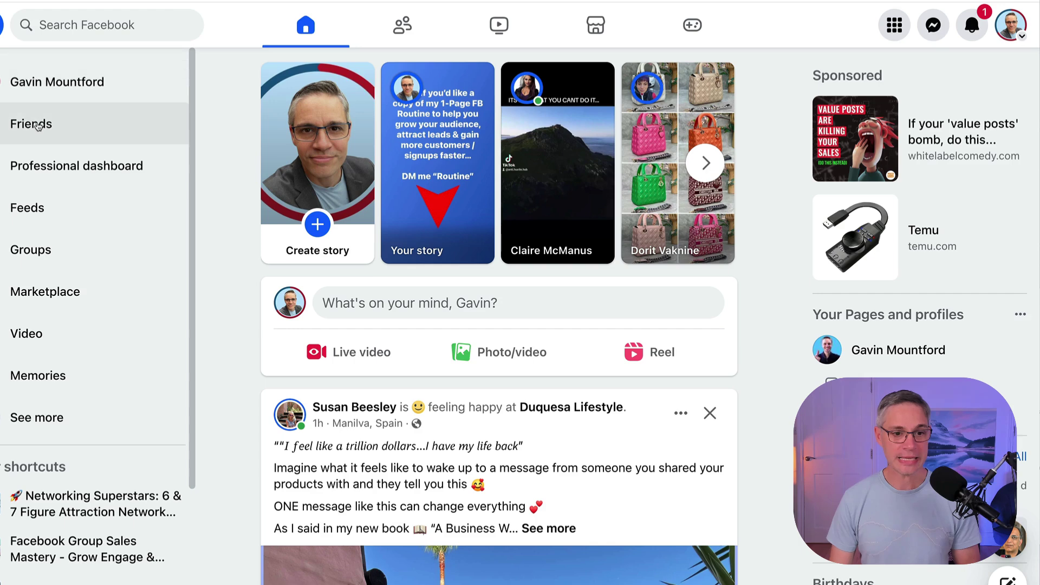
Open Moderation Assist from the professional dashboard and review its four auto-hide criteria
{"action": "left_click", "coordinate": [69, 172]}
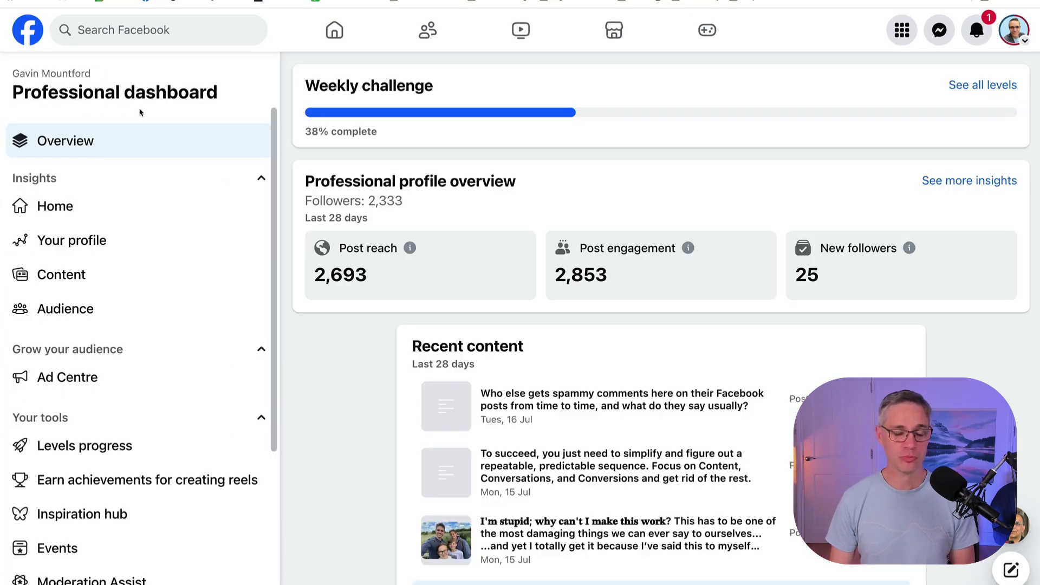
{"action": "scroll", "coordinate": [110, 274], "scroll_direction": "down", "scroll_amount": 1}
{"action": "scroll", "coordinate": [110, 274], "scroll_direction": "down", "scroll_amount": 1}
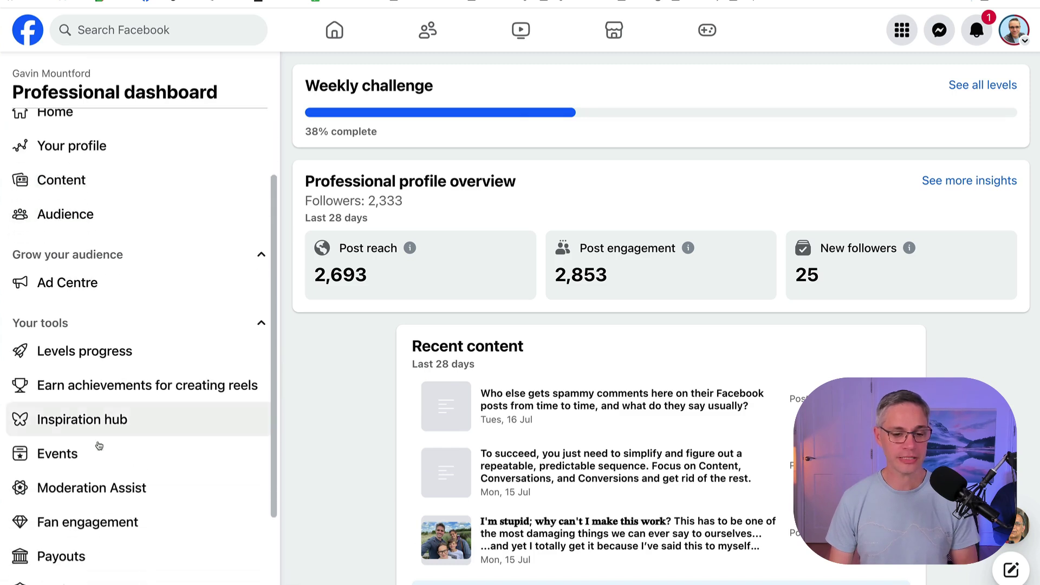
{"action": "left_click", "coordinate": [106, 487]}
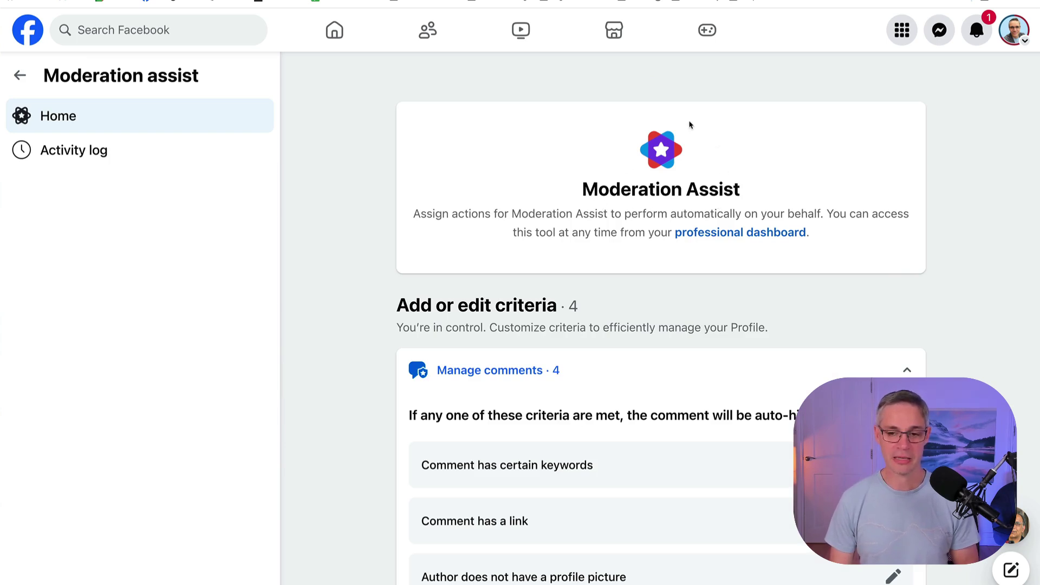
{"action": "scroll", "coordinate": [620, 184], "scroll_direction": "down", "scroll_amount": 3}
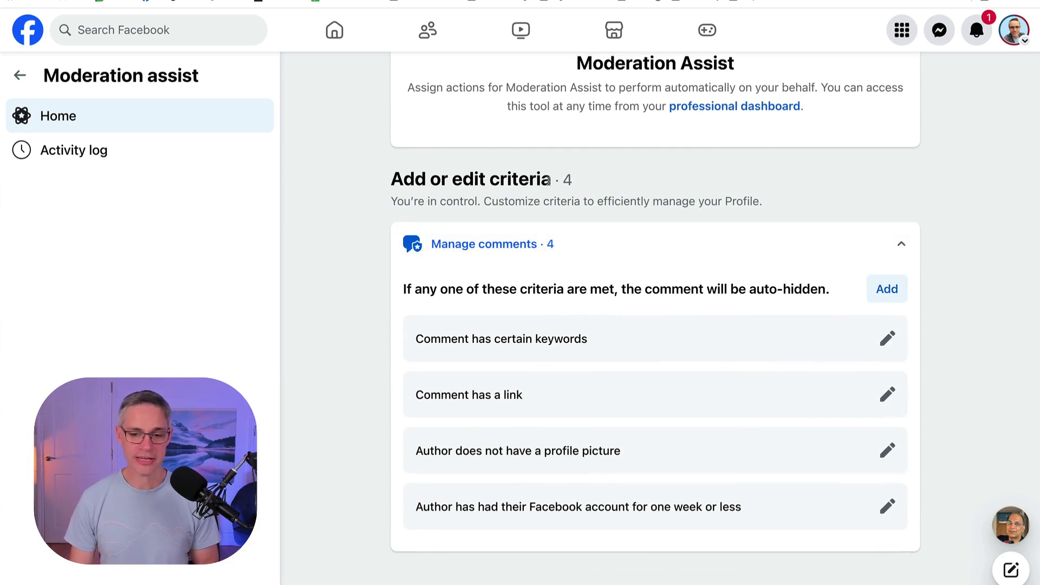
{"action": "double_click", "coordinate": [567, 179]}
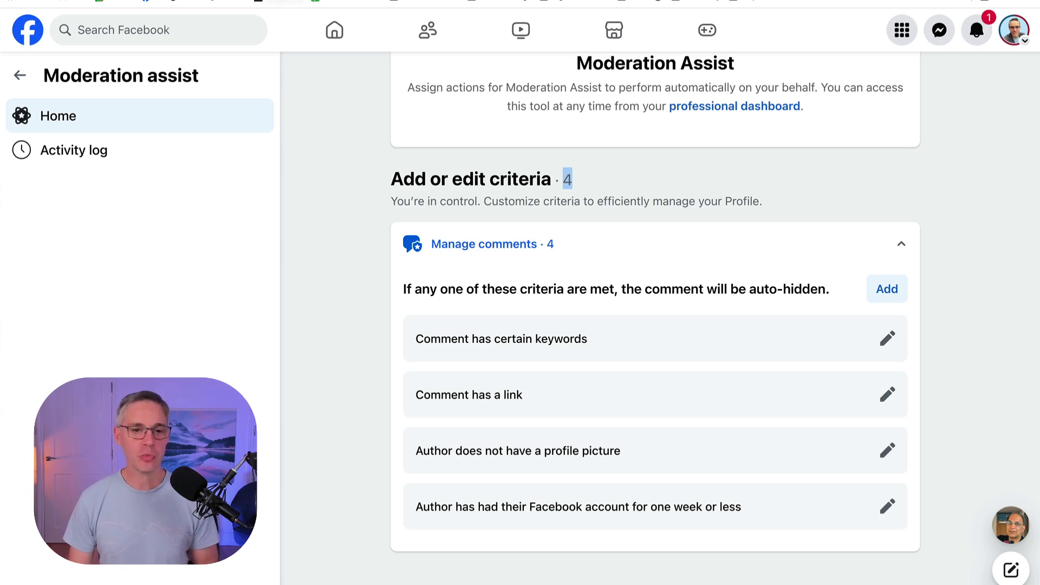
{"action": "left_click", "coordinate": [74, 150]}
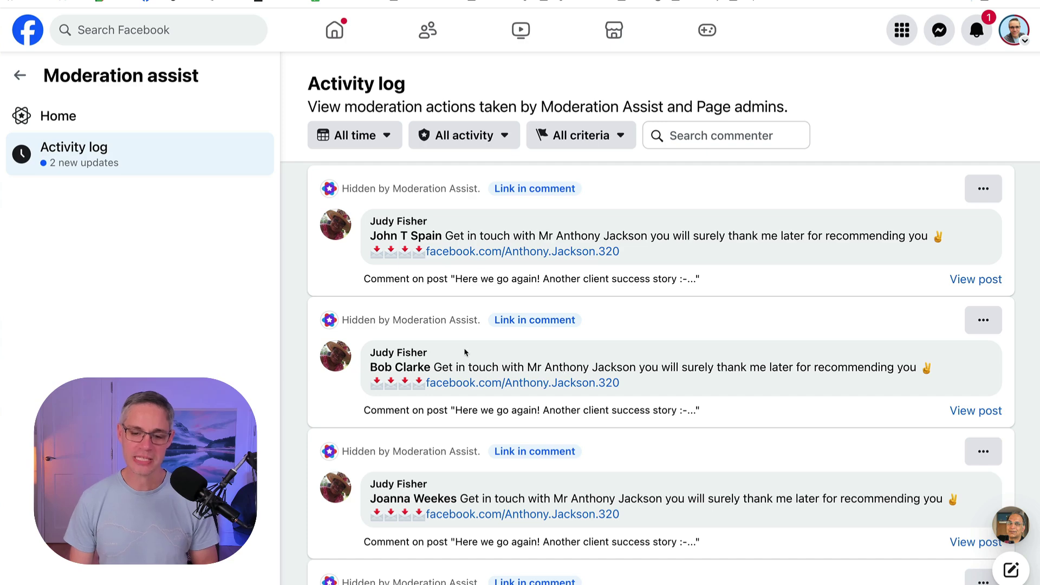
{"action": "scroll", "coordinate": [629, 357], "scroll_direction": "down", "scroll_amount": 3}
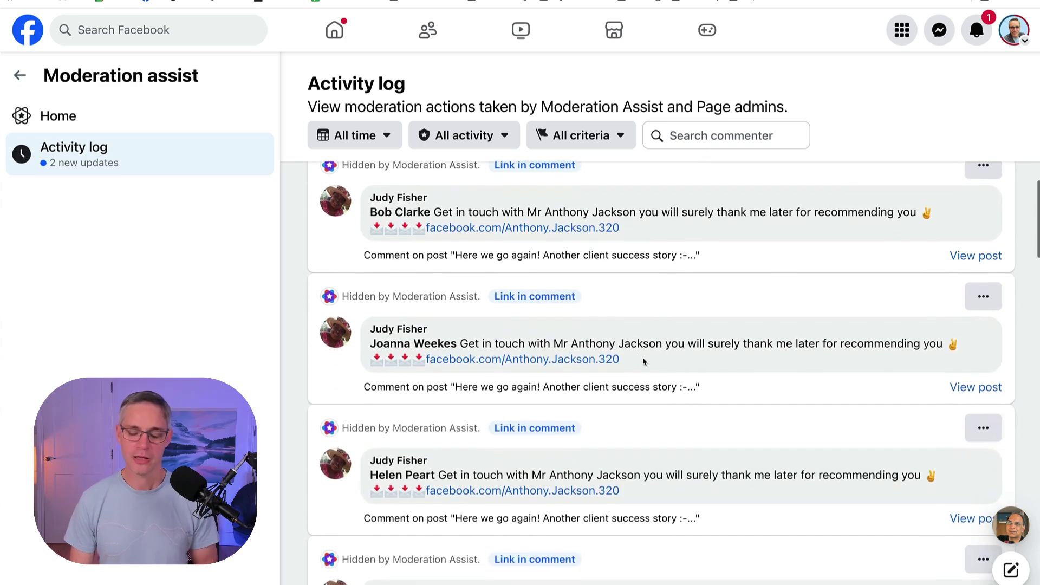
{"action": "scroll", "coordinate": [658, 342], "scroll_direction": "down", "scroll_amount": 6}
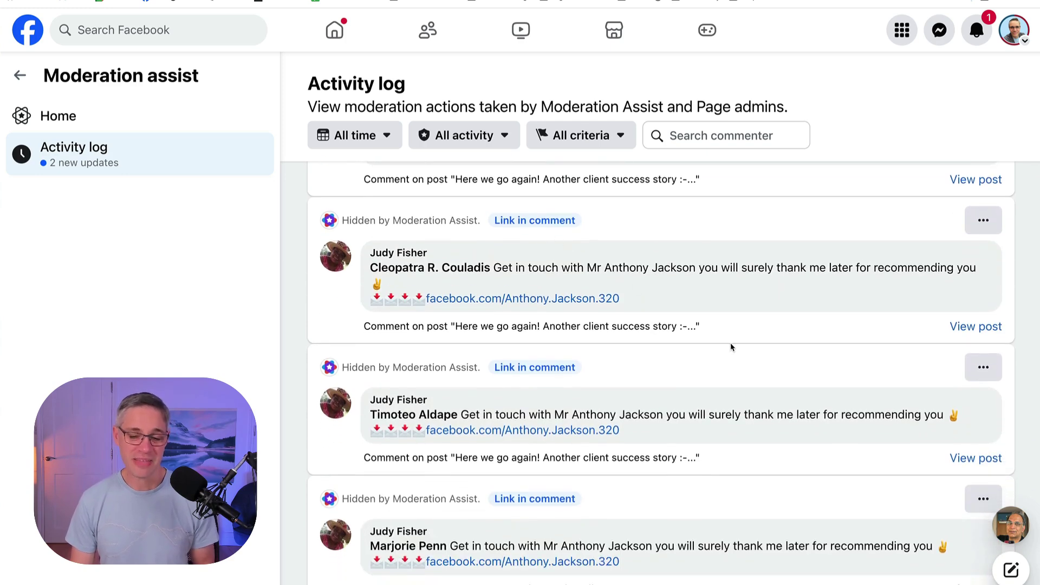
{"action": "scroll", "coordinate": [731, 348], "scroll_direction": "down", "scroll_amount": 4}
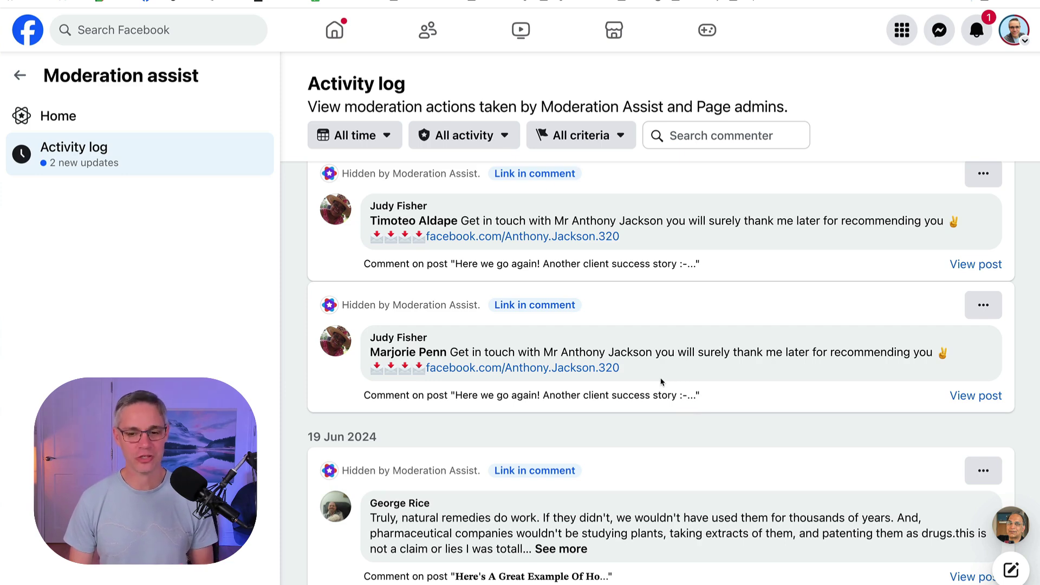
{"action": "scroll", "coordinate": [672, 388], "scroll_direction": "down", "scroll_amount": 2}
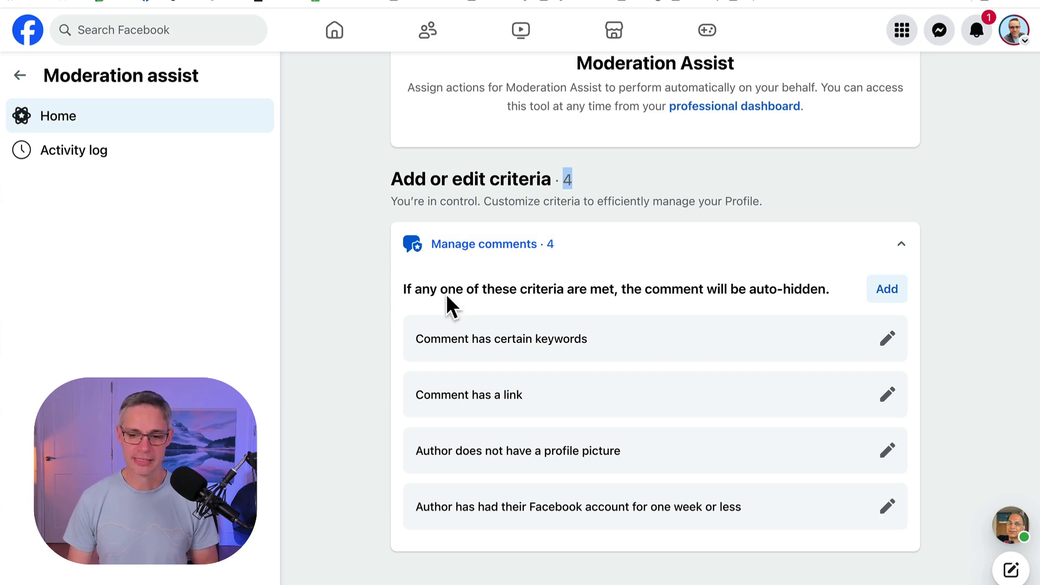
Add the No friends or followers author criterion, bringing the total to five criteria
{"action": "left_click", "coordinate": [895, 291]}
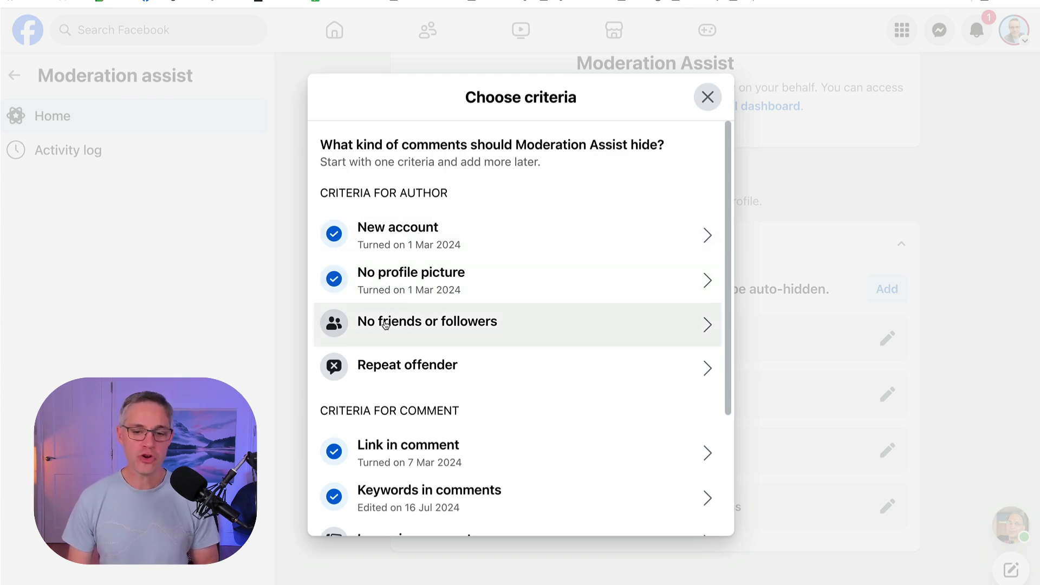
{"action": "left_click", "coordinate": [698, 325]}
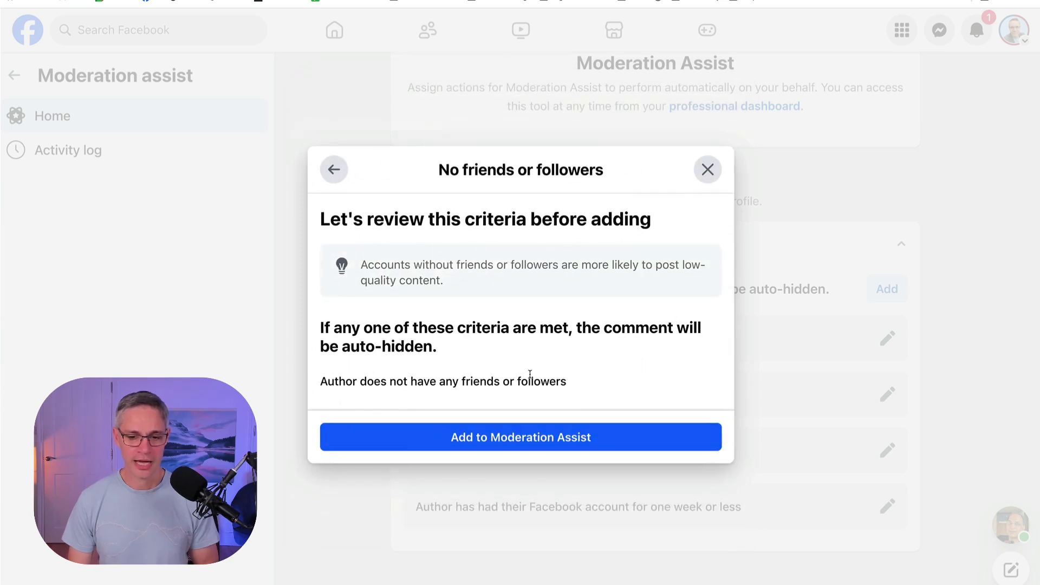
{"action": "left_click", "coordinate": [529, 438]}
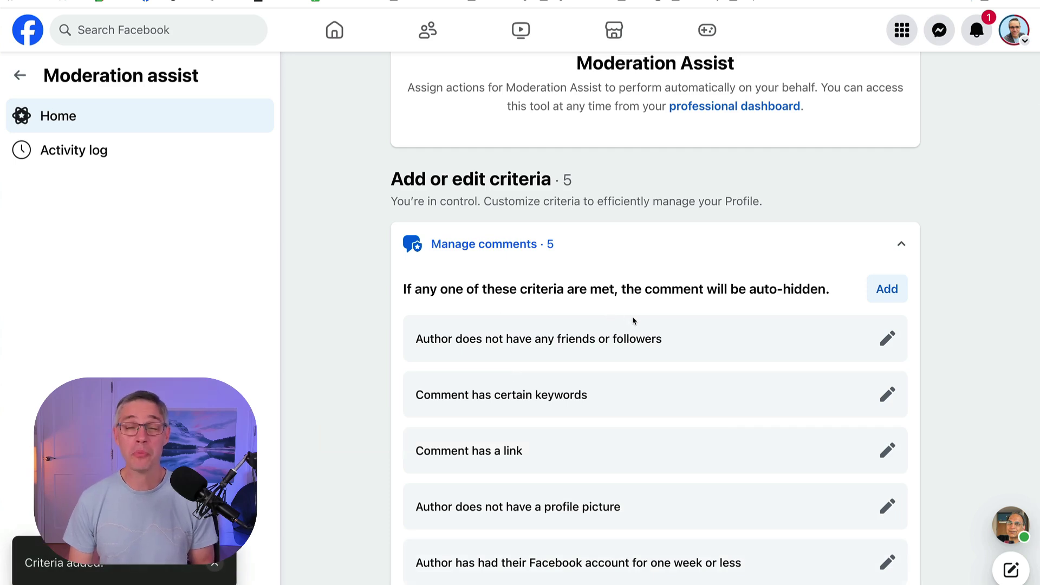
Add the Repeat offender criterion (three moderated comments in 30 days) as the sixth criterion
{"action": "scroll", "coordinate": [659, 260], "scroll_direction": "down", "scroll_amount": 1}
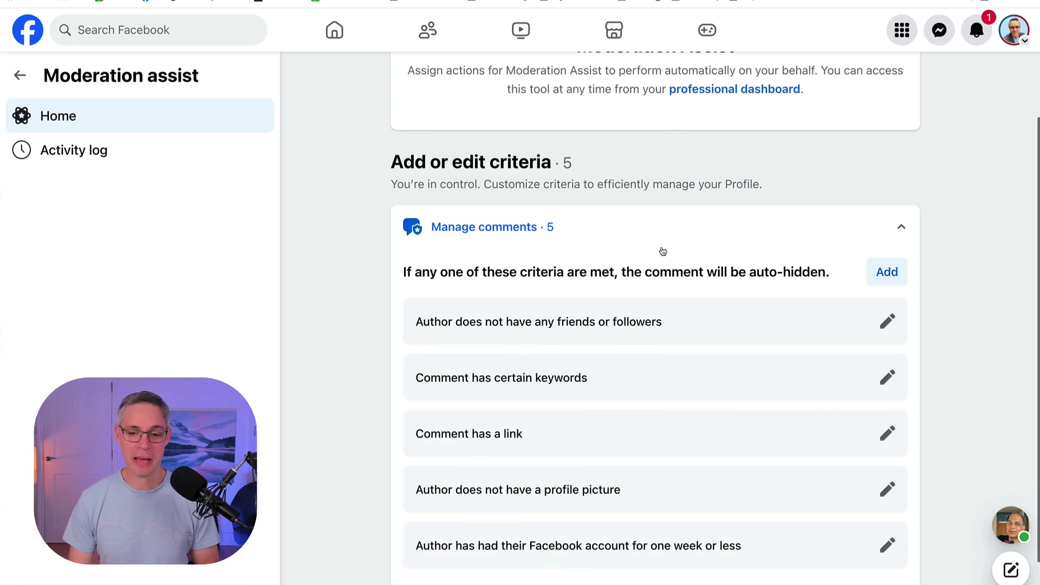
{"action": "left_click", "coordinate": [886, 273]}
{"action": "scroll", "coordinate": [559, 267], "scroll_direction": "down", "scroll_amount": 2}
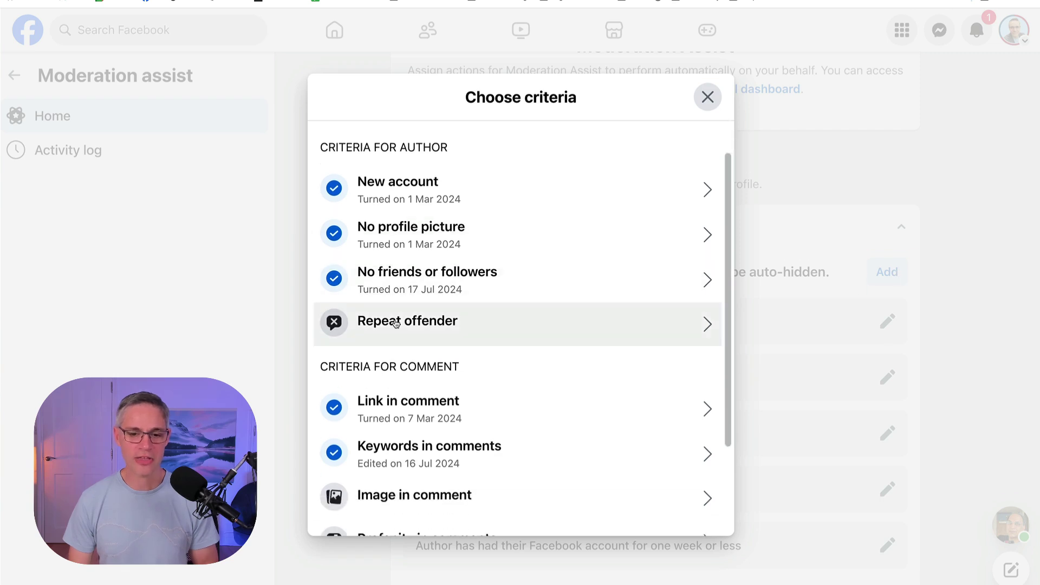
{"action": "left_click", "coordinate": [465, 325]}
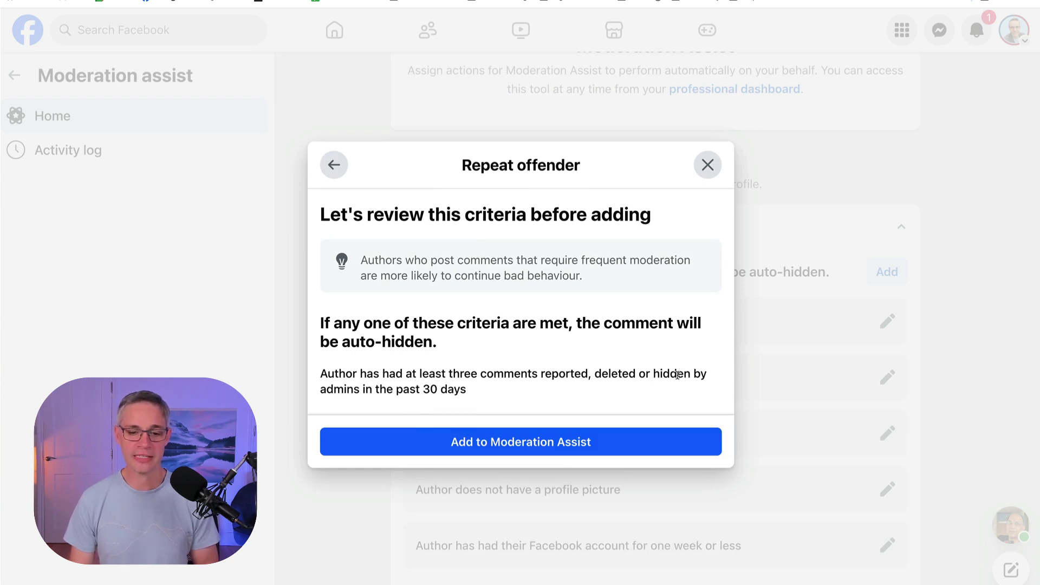
{"action": "left_click", "coordinate": [532, 447]}
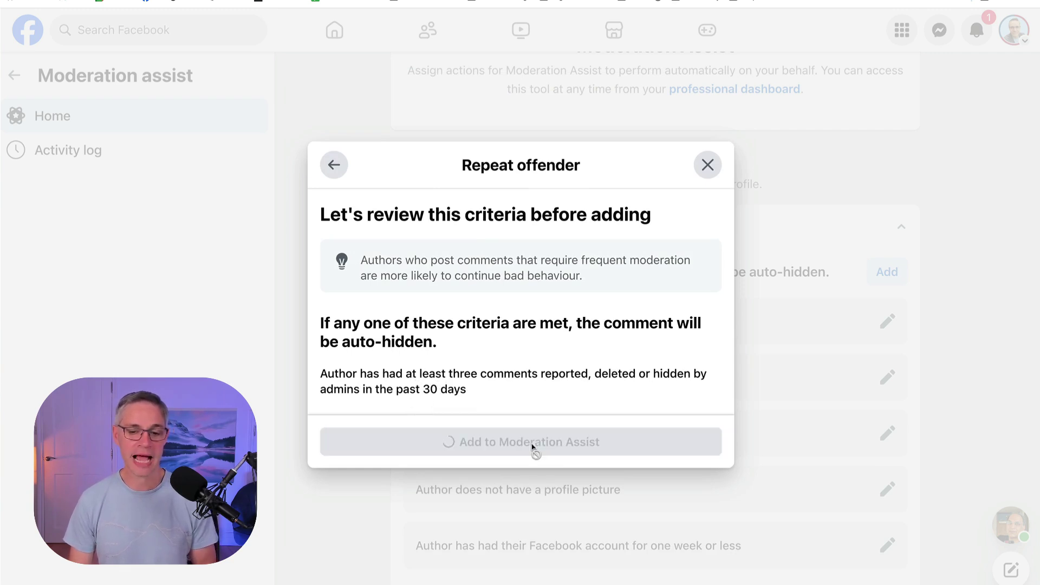
{"action": "scroll", "coordinate": [677, 368], "scroll_direction": "down", "scroll_amount": 2}
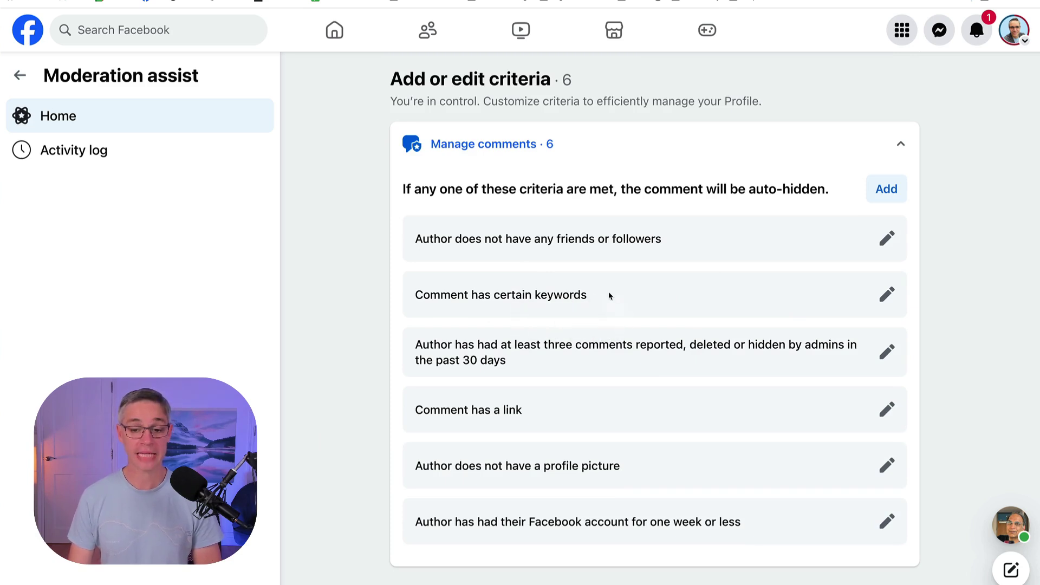
Replace the blocked keywords with the chips 'thank me later' and 'professional hacker'
{"action": "left_click", "coordinate": [887, 295]}
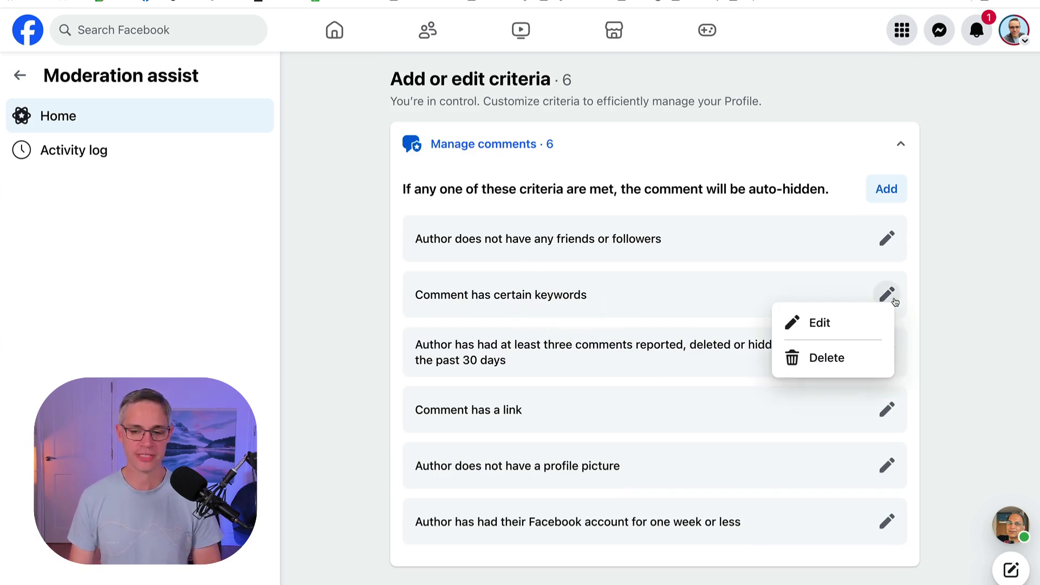
{"action": "left_click", "coordinate": [827, 324]}
{"action": "left_click", "coordinate": [616, 388]}
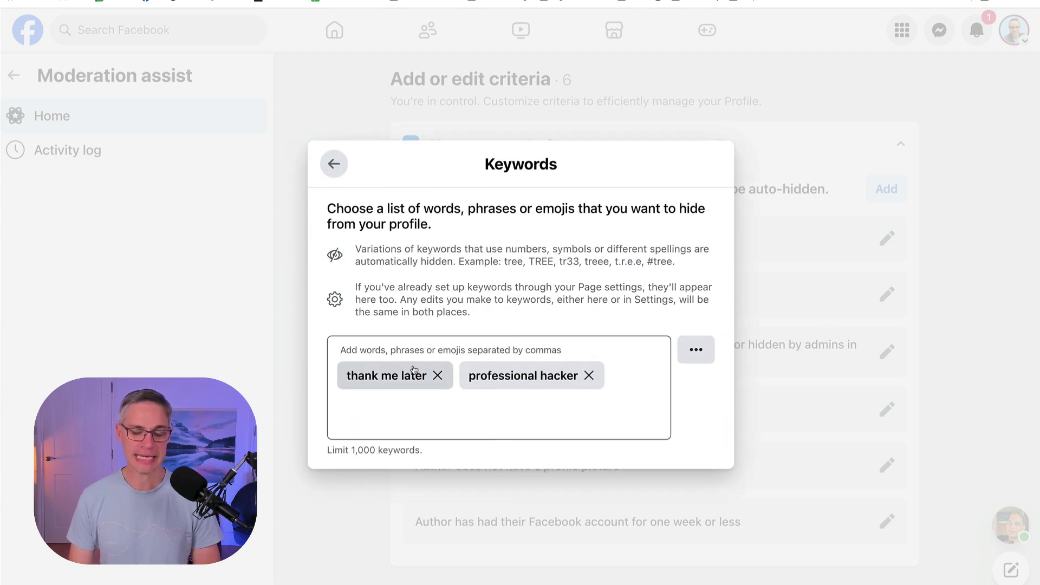
{"action": "left_click", "coordinate": [438, 375]}
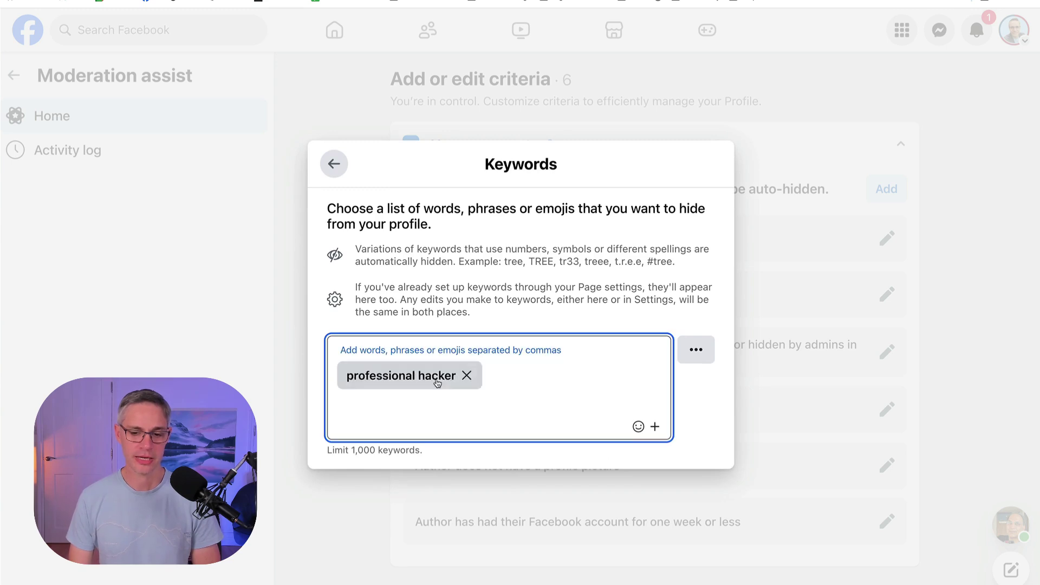
{"action": "left_click", "coordinate": [467, 374]}
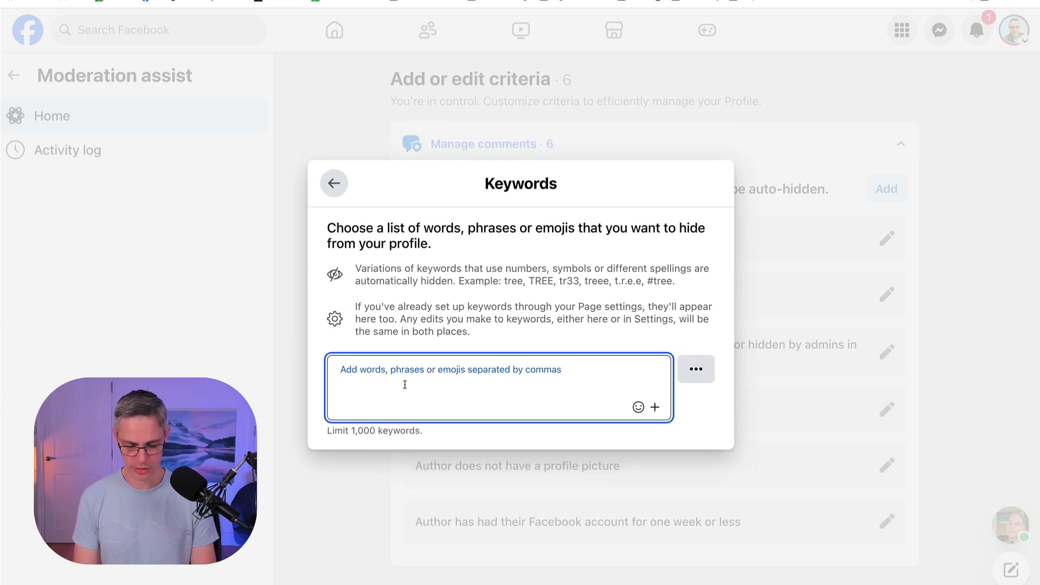
{"action": "type", "text": "thank me late"}
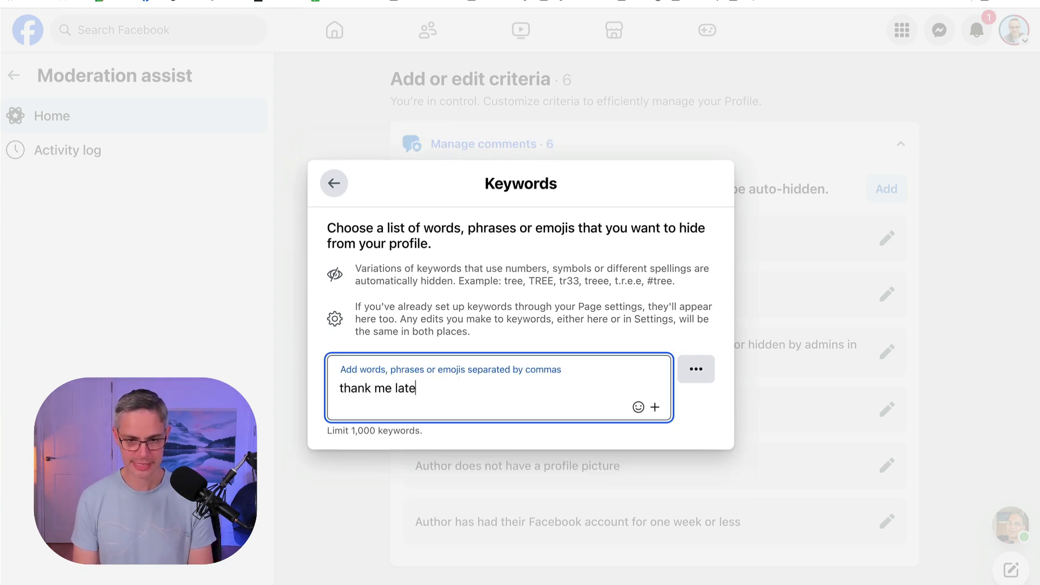
{"action": "type", "text": "r"}
{"action": "key", "text": "Return"}
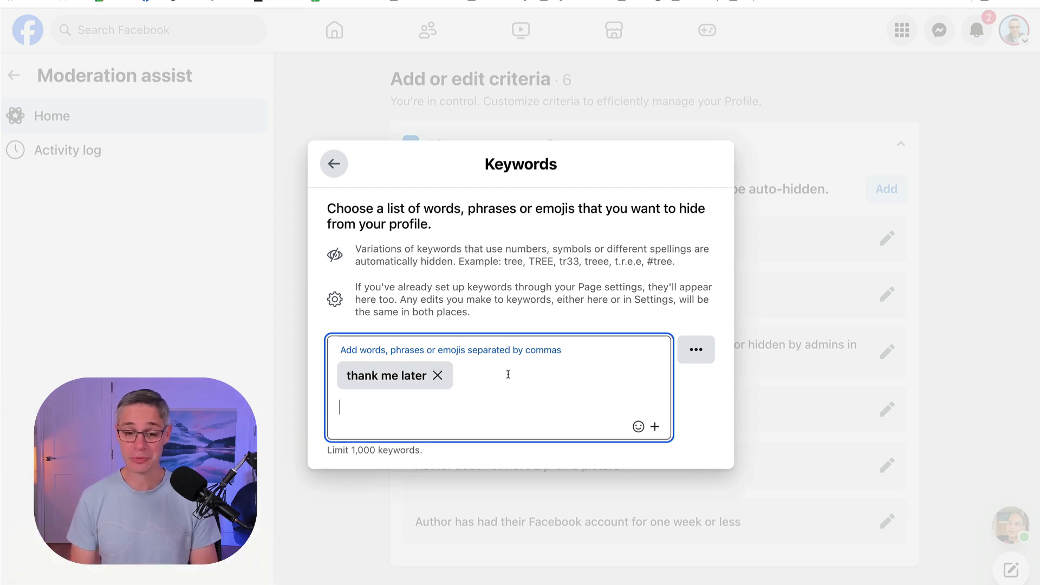
{"action": "type", "text": "profe"}
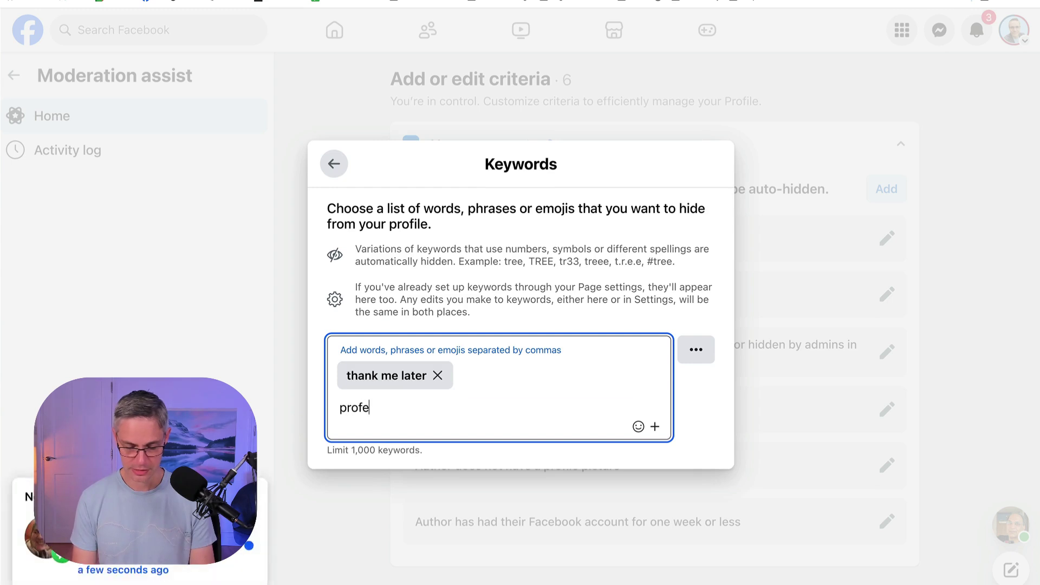
{"action": "type", "text": "ssional hacker"}
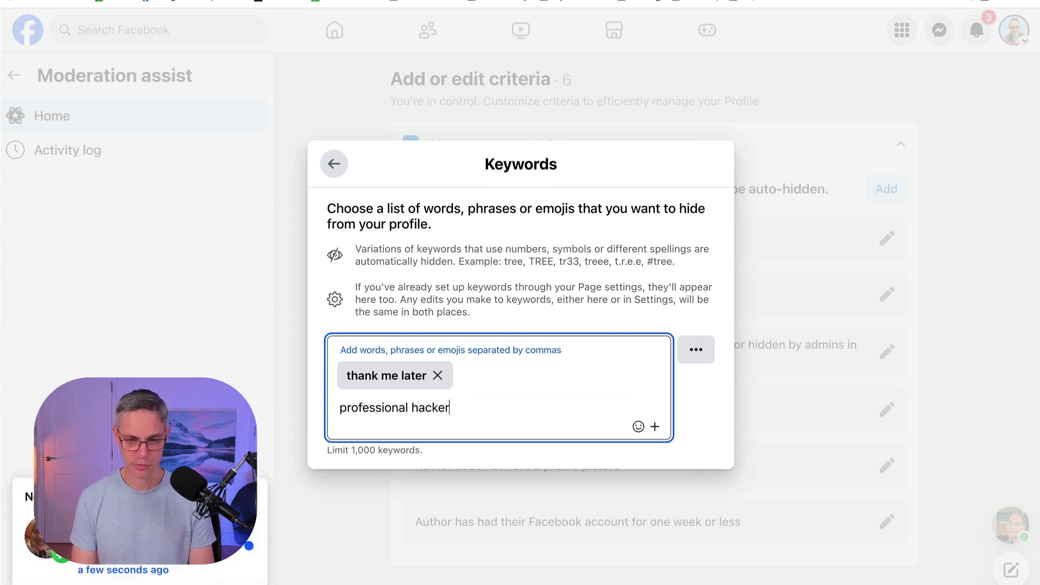
{"action": "key", "text": "Return"}
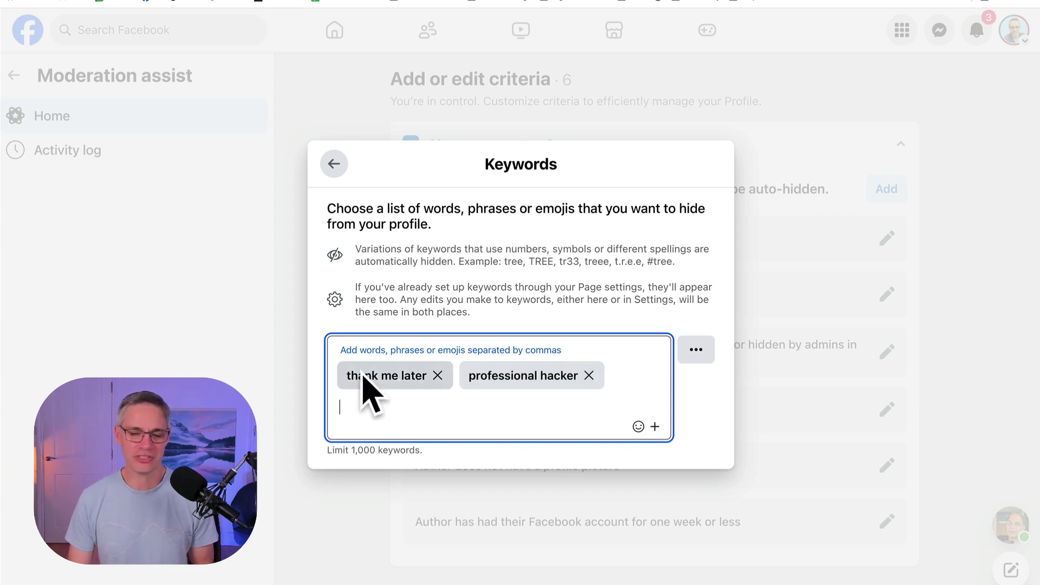
{"action": "left_click", "coordinate": [333, 164]}
Save the keyword criterion and review the Comment has a link criterion without changing it
{"action": "left_click", "coordinate": [582, 434]}
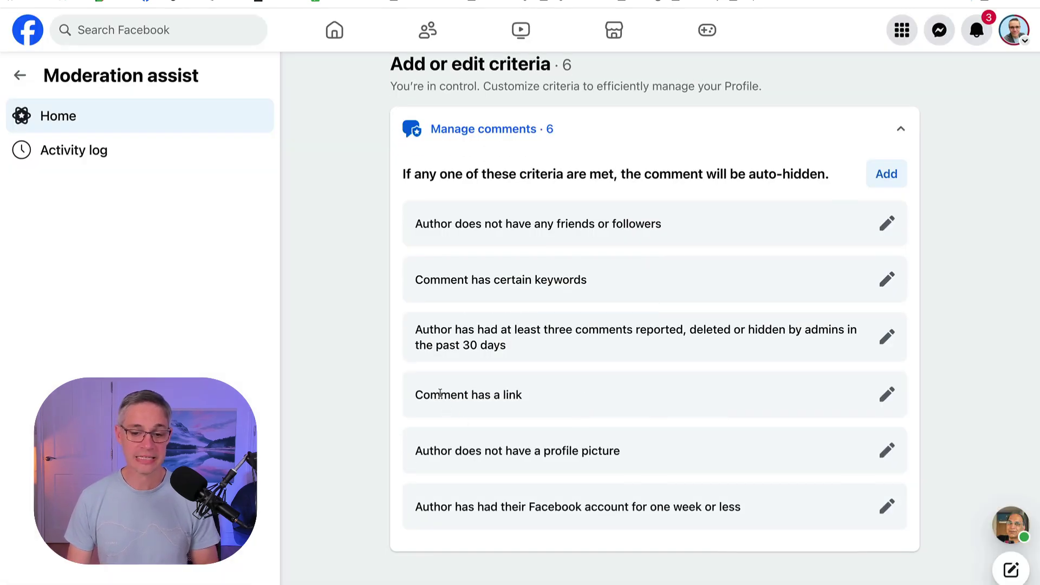
{"action": "left_click", "coordinate": [887, 395]}
{"action": "left_click", "coordinate": [864, 423]}
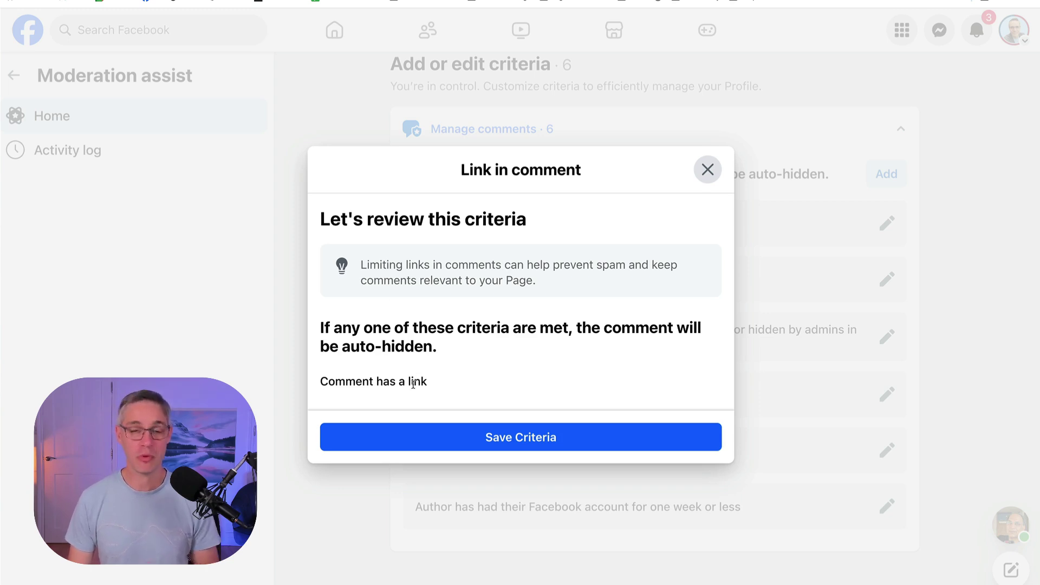
{"action": "left_click", "coordinate": [707, 171]}
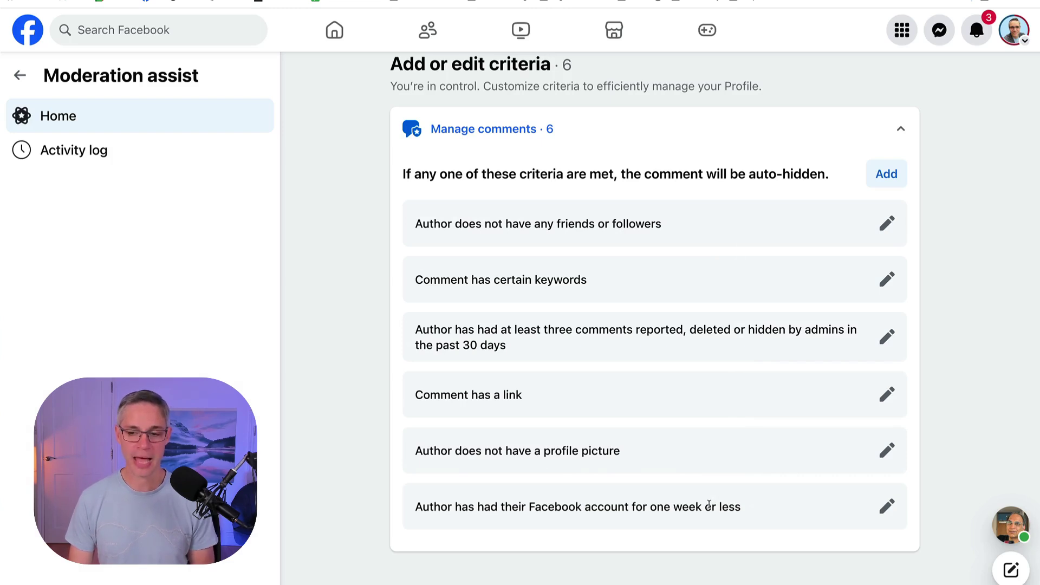
Browse the addable criteria, previewing Image in comment but not adding it
{"action": "left_click", "coordinate": [888, 174]}
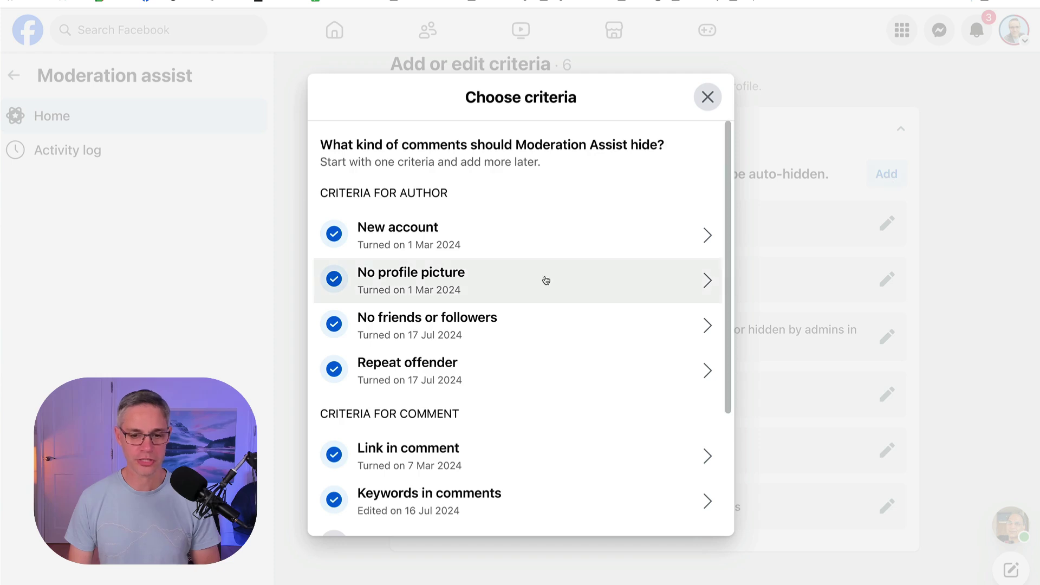
{"action": "scroll", "coordinate": [547, 280], "scroll_direction": "down", "scroll_amount": 3}
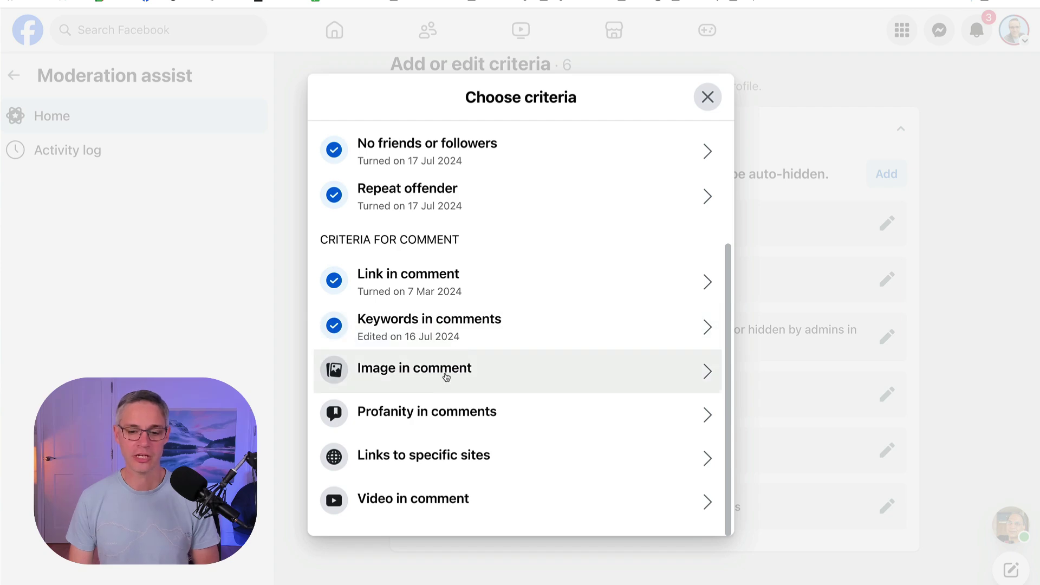
{"action": "left_click", "coordinate": [447, 377]}
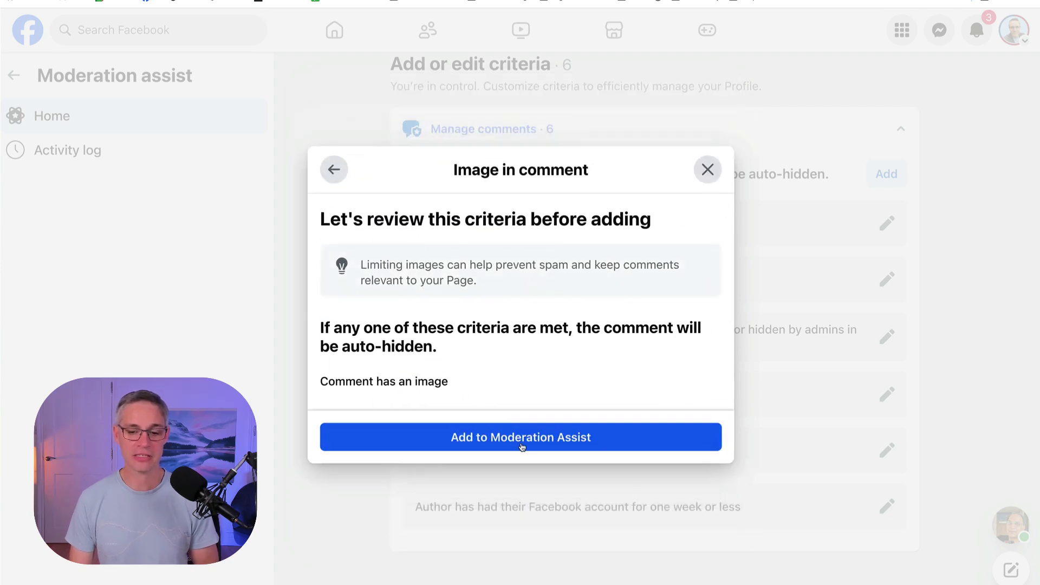
{"action": "left_click", "coordinate": [331, 172]}
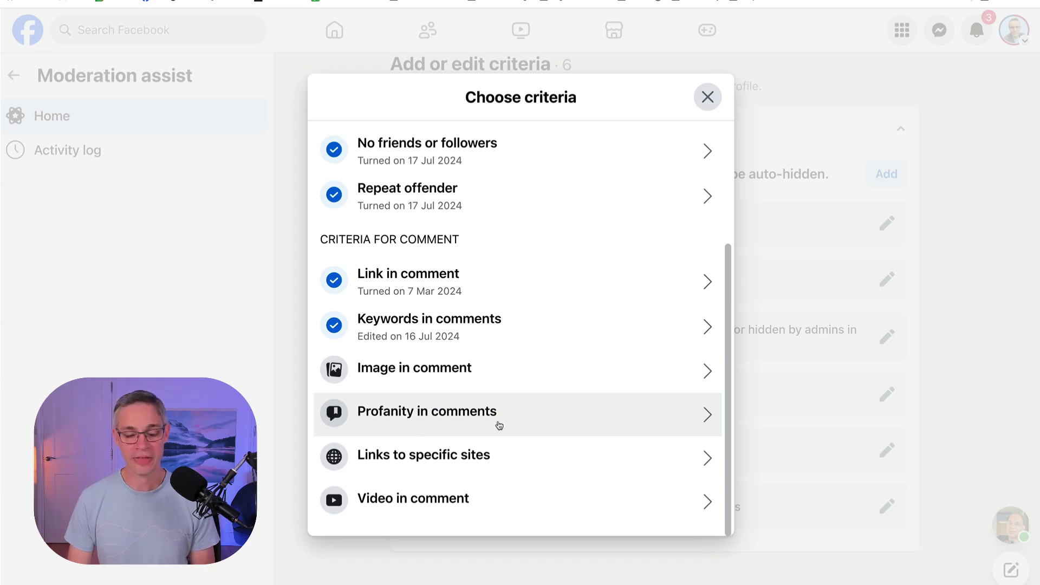
{"action": "scroll", "coordinate": [485, 420], "scroll_direction": "up", "scroll_amount": 4}
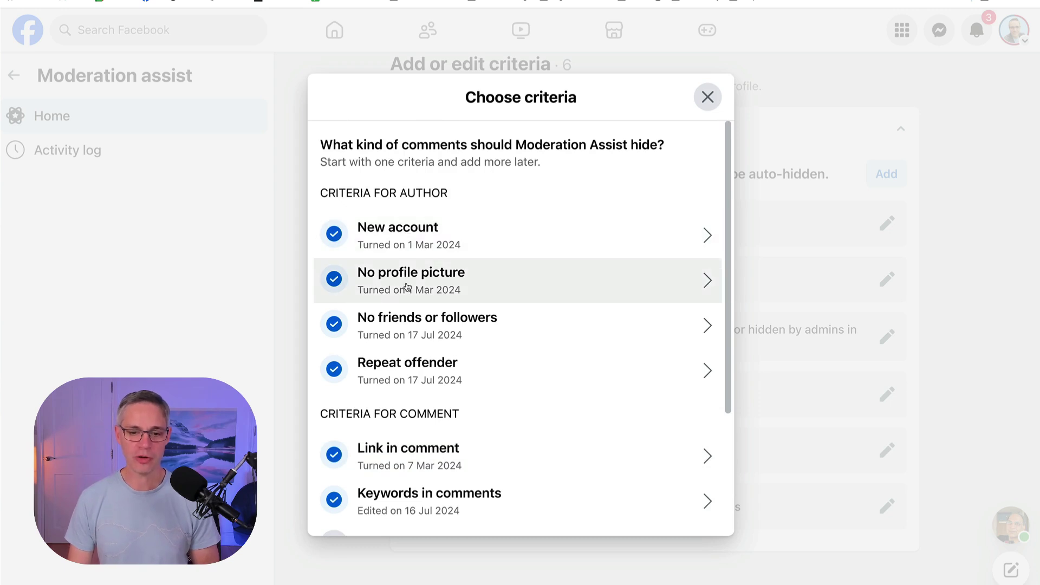
{"action": "scroll", "coordinate": [447, 324], "scroll_direction": "down", "scroll_amount": 2}
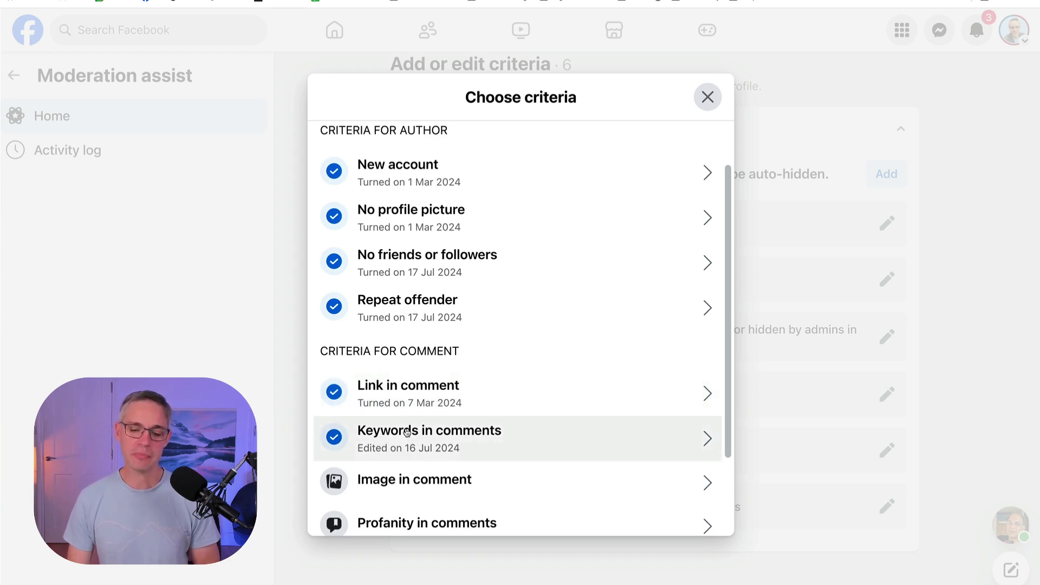
Confirm 'thank me later' and 'professional hacker' are still listed, then close the criteria settings
{"action": "left_click", "coordinate": [477, 441]}
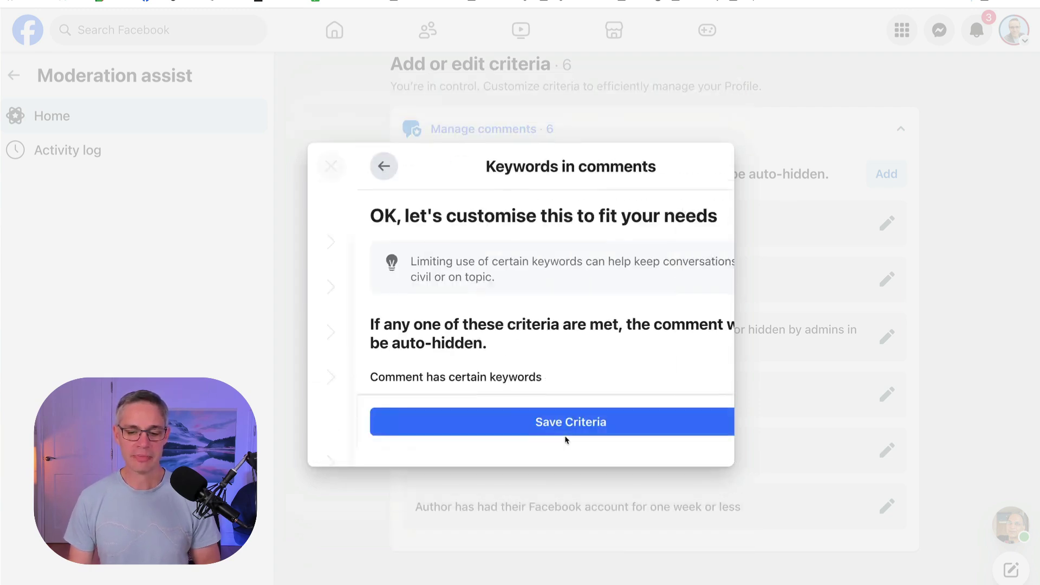
{"action": "left_click", "coordinate": [681, 394]}
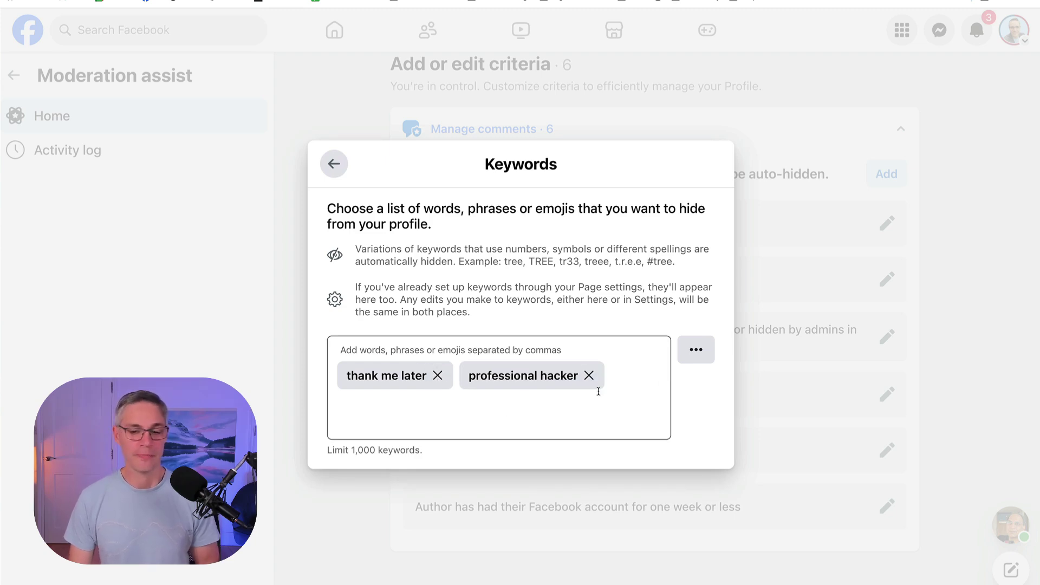
{"action": "left_click", "coordinate": [333, 164]}
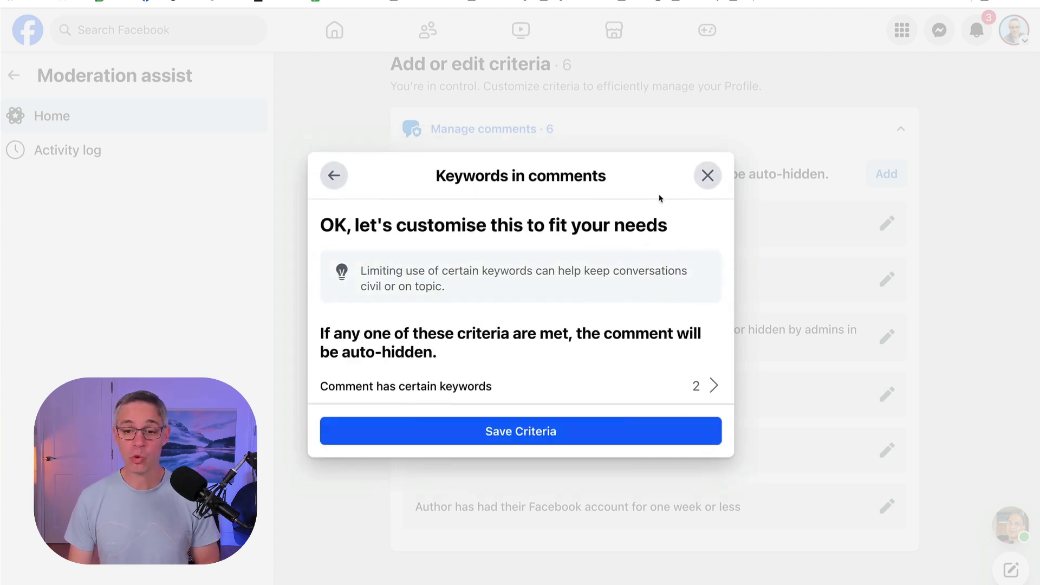
{"action": "left_click", "coordinate": [707, 177]}
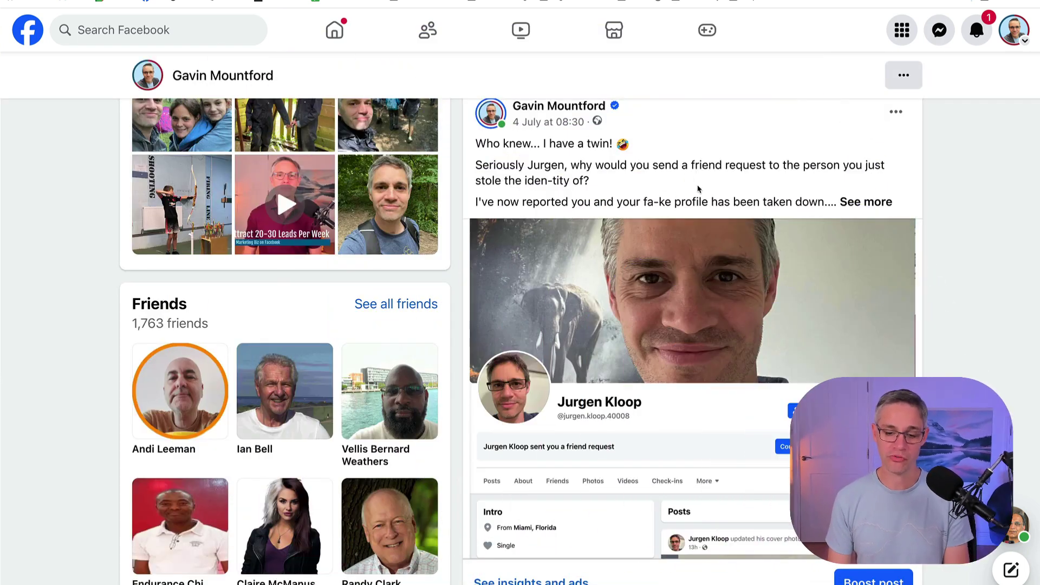
Scroll to the impostor-account post and expand its full comment thread
{"action": "scroll", "coordinate": [698, 190], "scroll_direction": "down", "scroll_amount": 1}
{"action": "scroll", "coordinate": [699, 190], "scroll_direction": "down", "scroll_amount": 4}
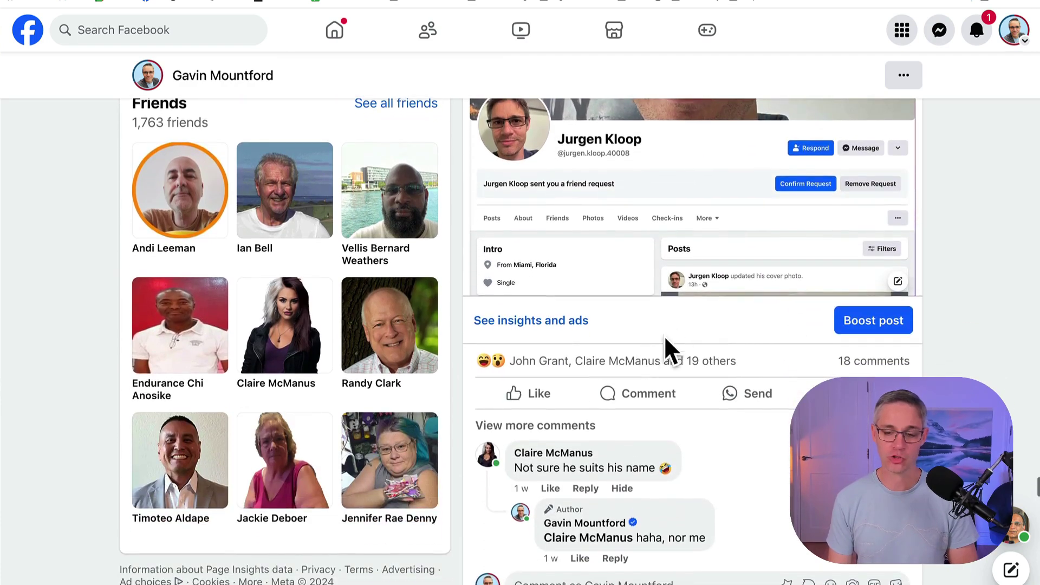
{"action": "scroll", "coordinate": [511, 305], "scroll_direction": "down", "scroll_amount": 3}
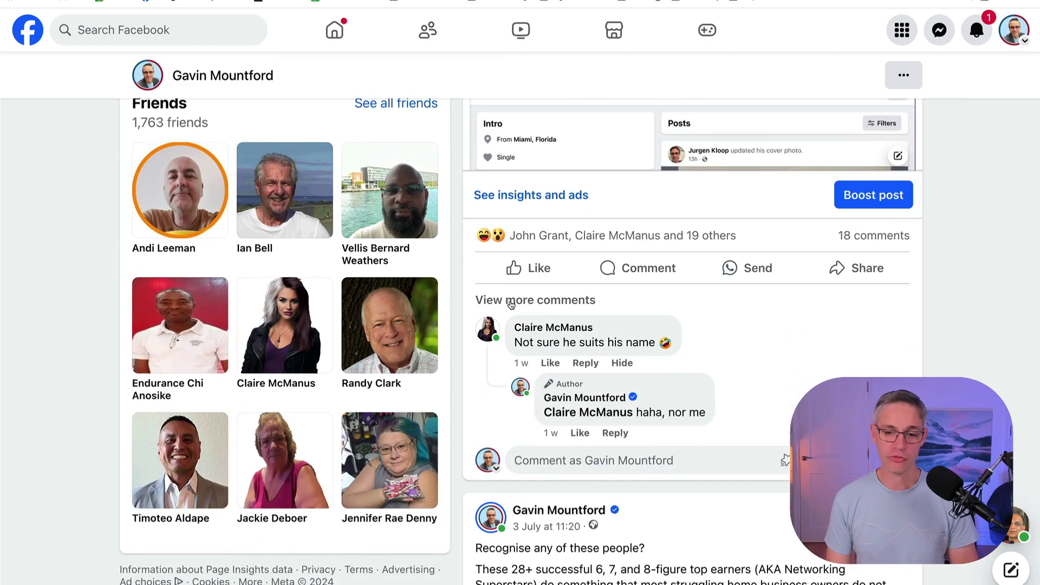
{"action": "left_click", "coordinate": [543, 302]}
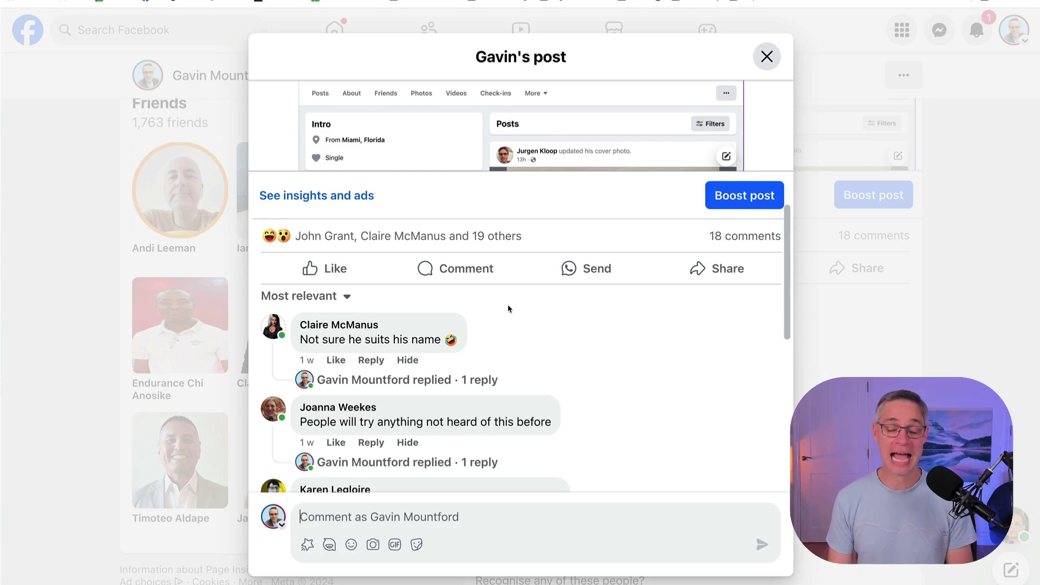
Switch the post's comment filter to All comments, including potential spam
{"action": "mouse_move", "coordinate": [476, 315]}
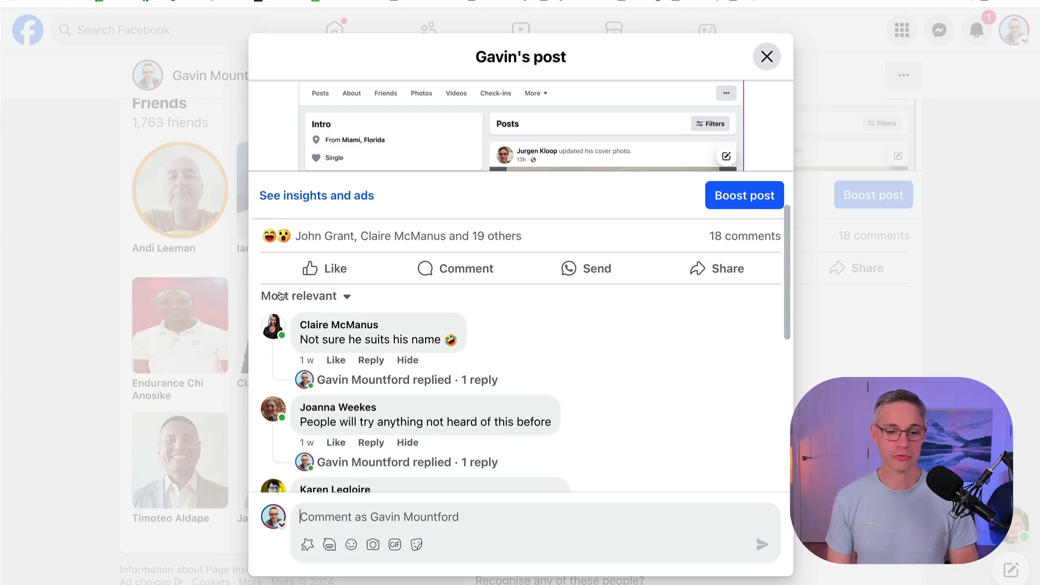
{"action": "left_click", "coordinate": [332, 297]}
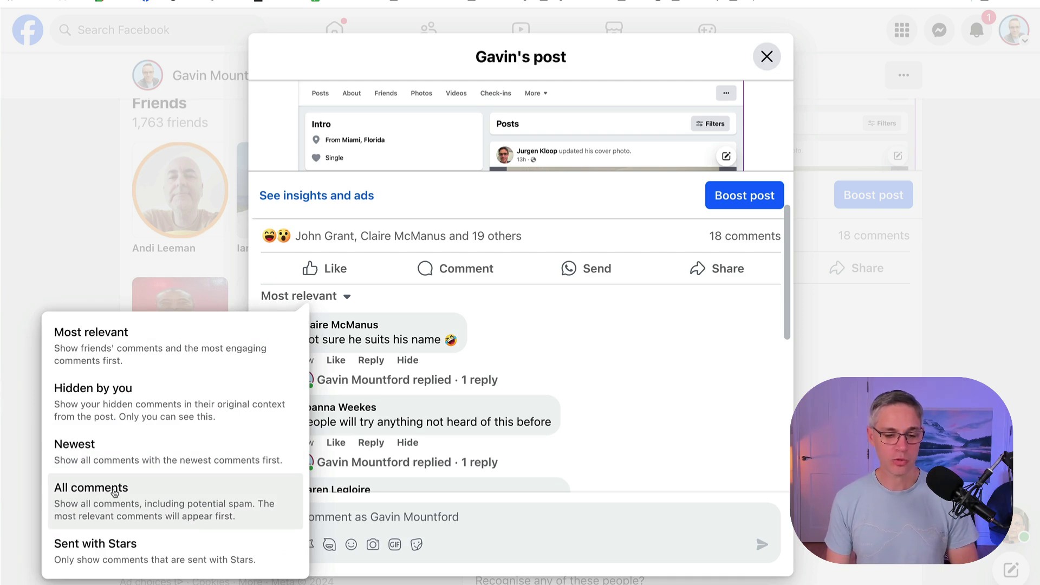
{"action": "left_click", "coordinate": [114, 492]}
{"action": "scroll", "coordinate": [579, 351], "scroll_direction": "down", "scroll_amount": 8}
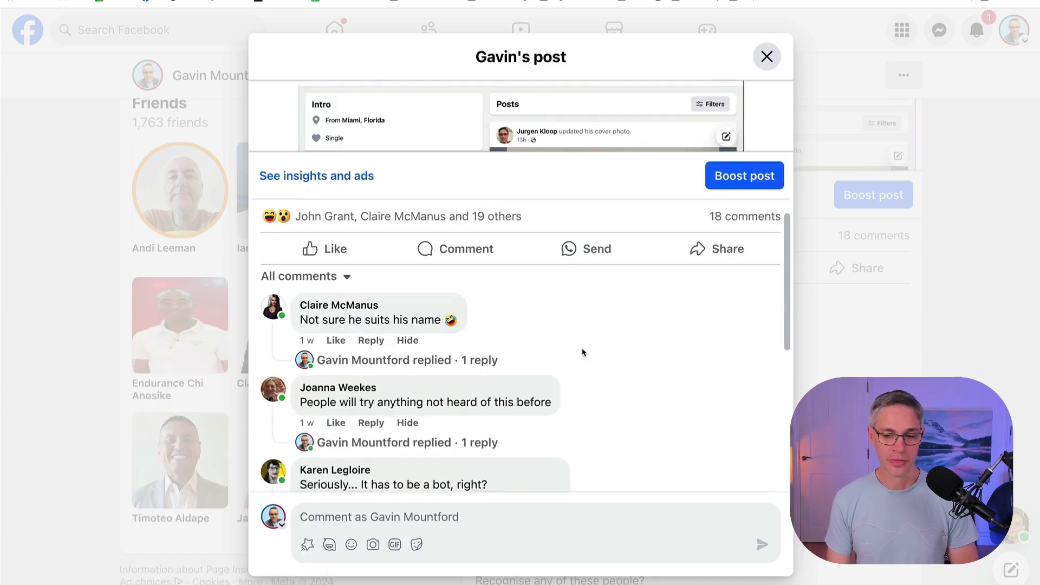
{"action": "scroll", "coordinate": [583, 352], "scroll_direction": "down", "scroll_amount": 3}
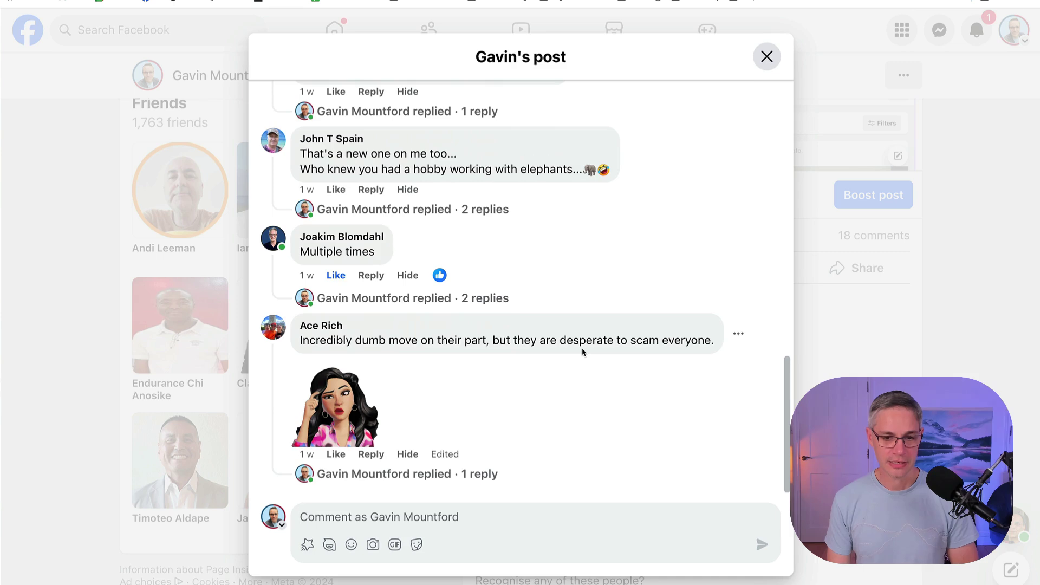
{"action": "scroll", "coordinate": [581, 353], "scroll_direction": "up", "scroll_amount": 10}
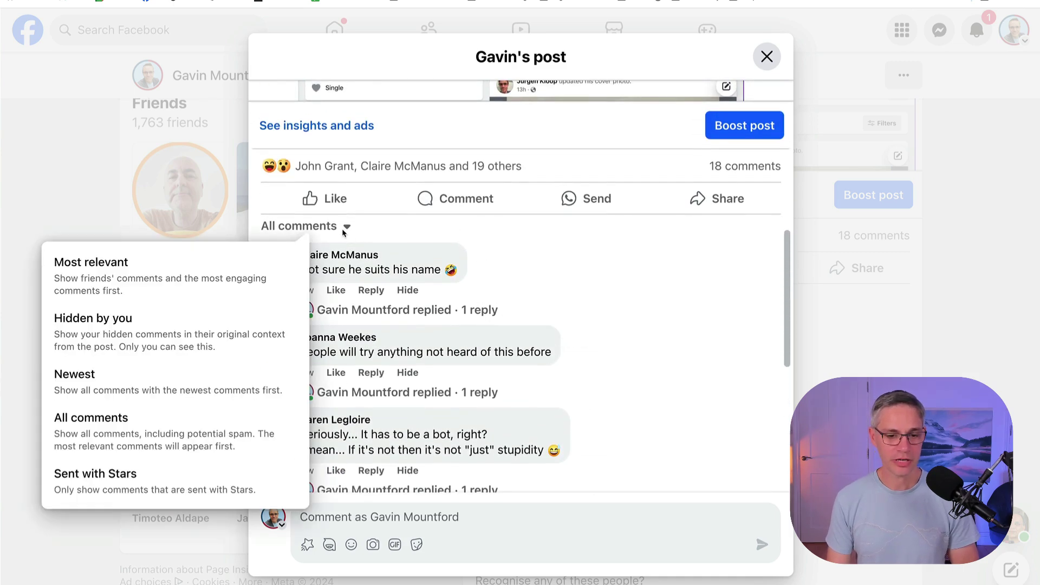
Filter the comments to Hidden by you and look through the auto-hidden replies
{"action": "left_click", "coordinate": [127, 332]}
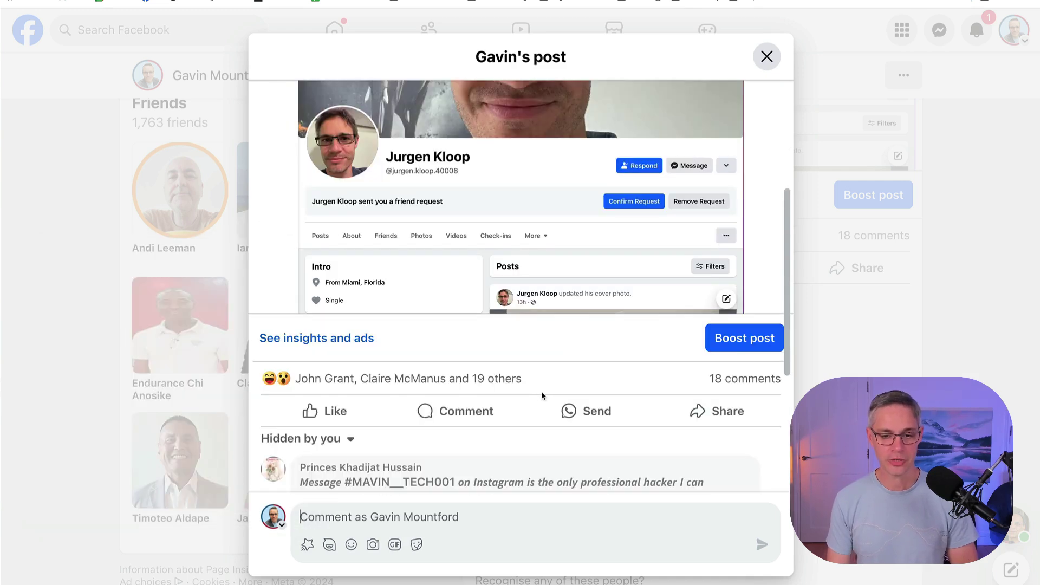
{"action": "scroll", "coordinate": [542, 395], "scroll_direction": "down", "scroll_amount": 5}
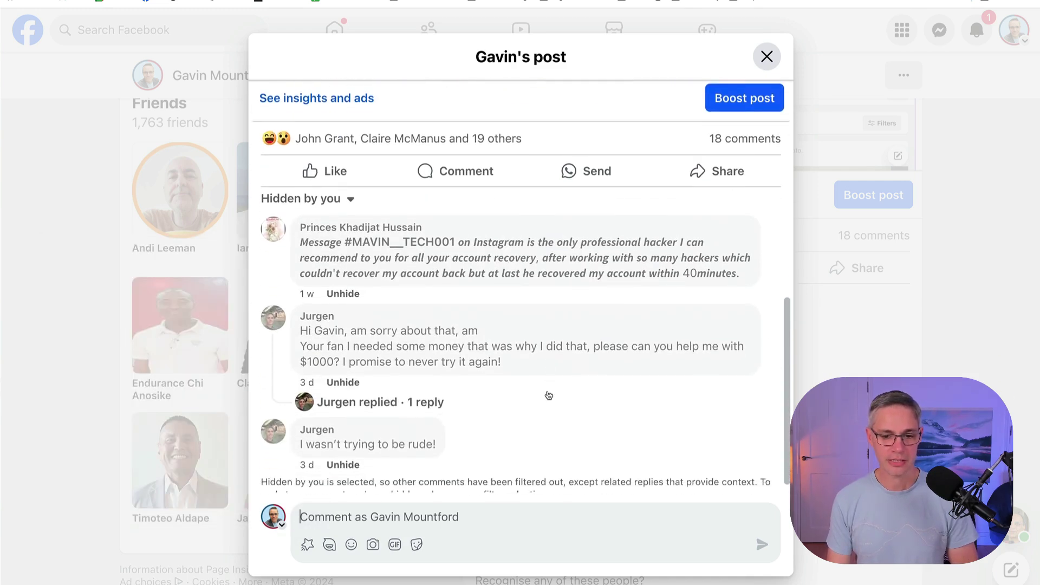
{"action": "scroll", "coordinate": [549, 396], "scroll_direction": "down", "scroll_amount": 1}
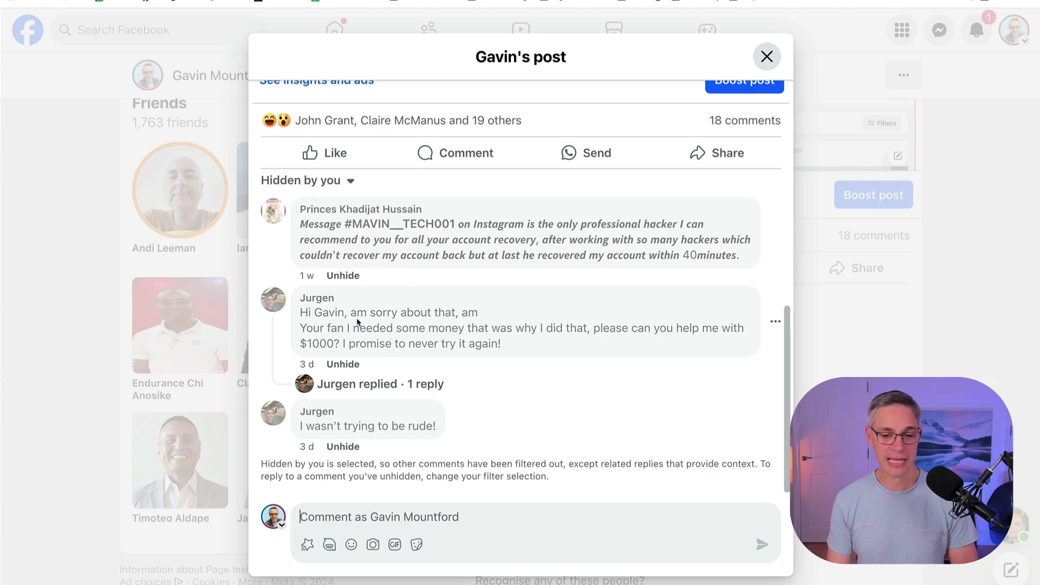
{"action": "scroll", "coordinate": [493, 348], "scroll_direction": "up", "scroll_amount": 5}
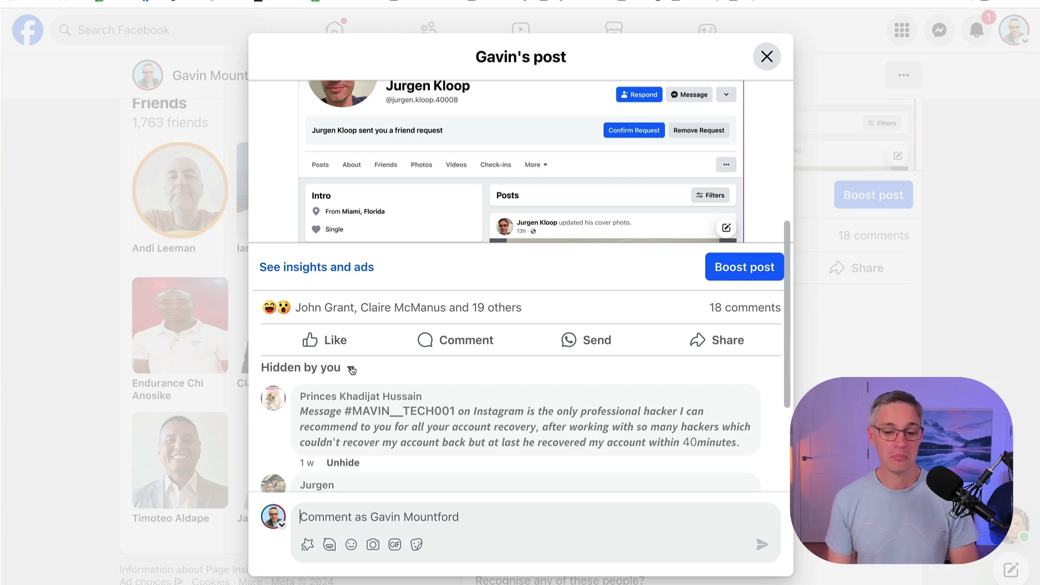
Open the comment filter dropdown next to Hidden by you
{"action": "left_click", "coordinate": [352, 369]}
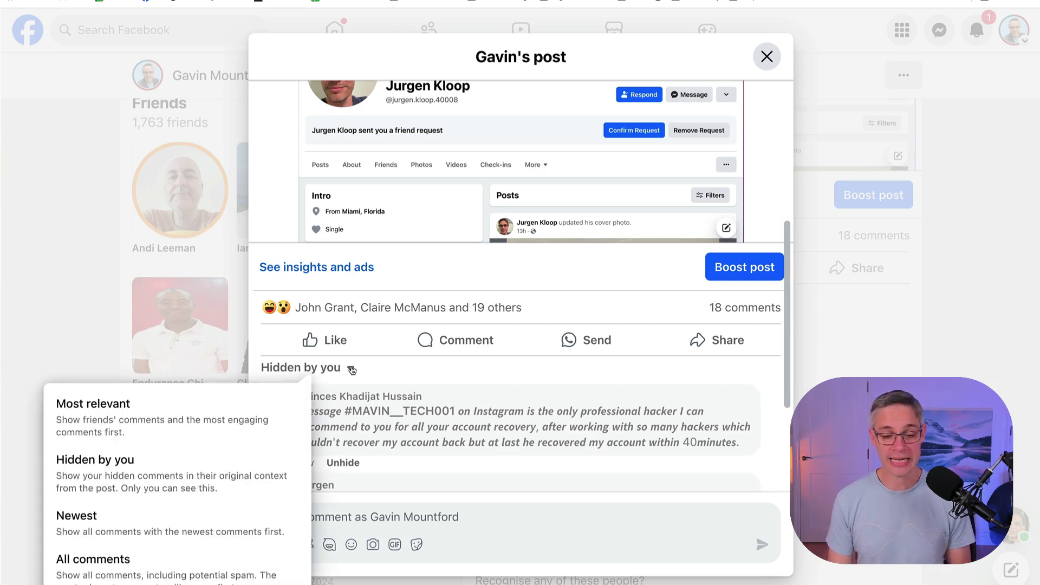